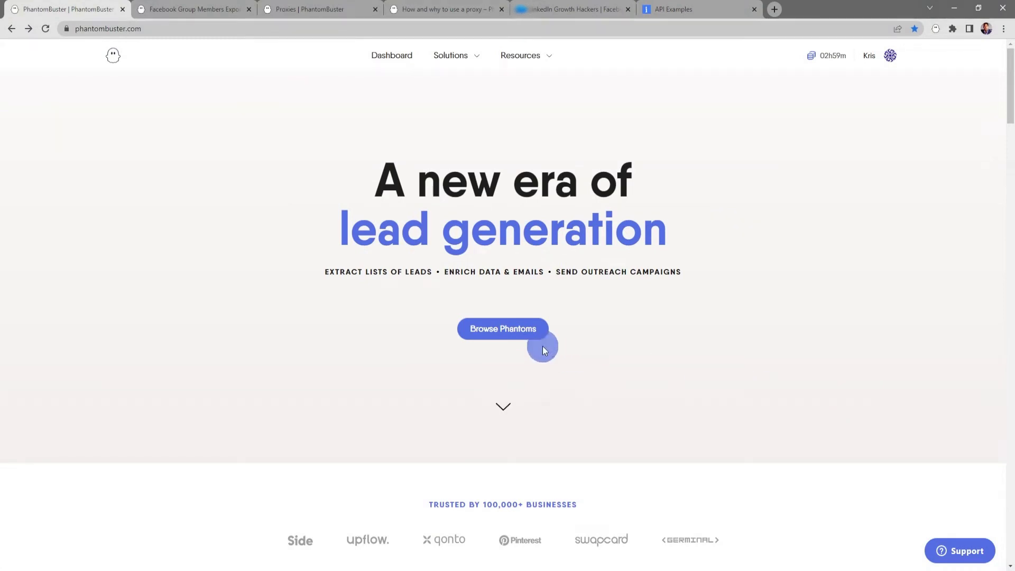
- Filter the phantom catalogue to Facebook and open Facebook Group Members Export
click(529, 329)
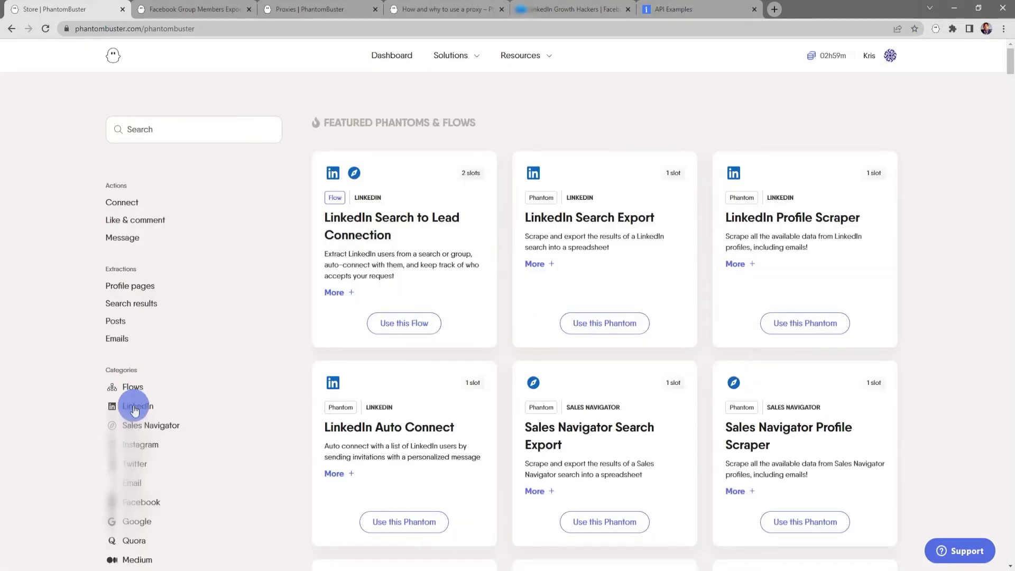
scroll(137, 429, down, 2)
click(149, 401)
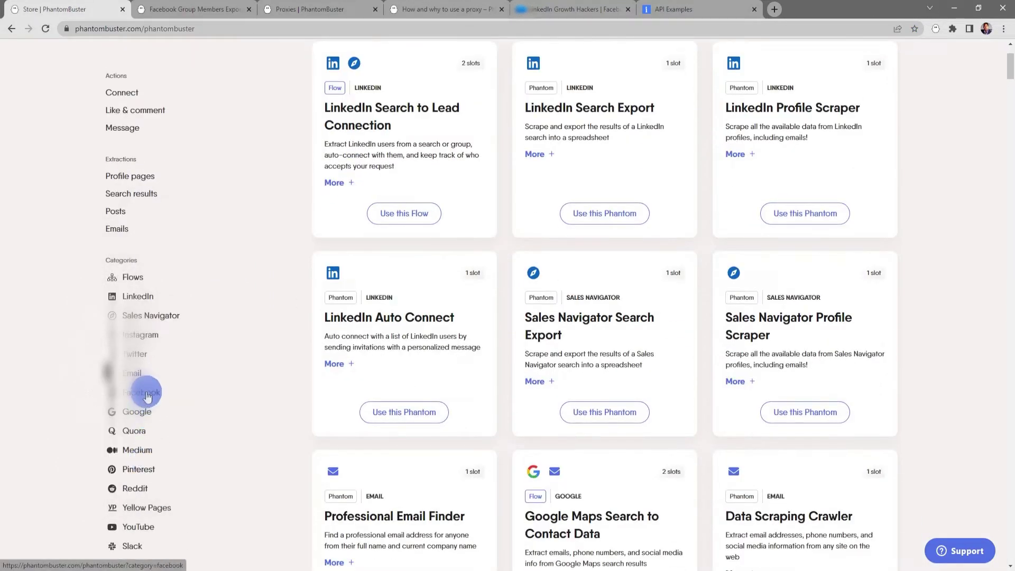
scroll(312, 393, up, 2)
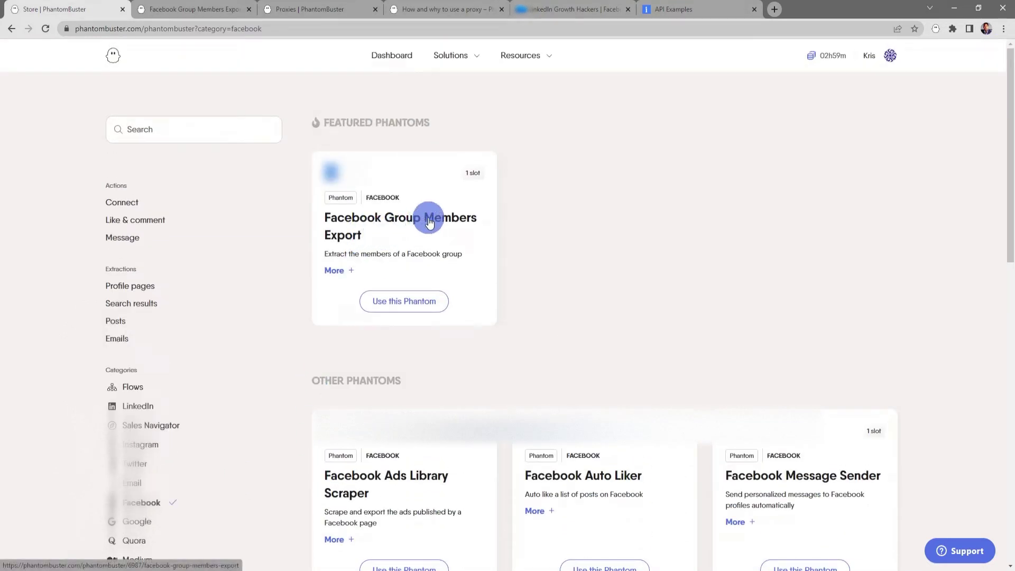
click(458, 220)
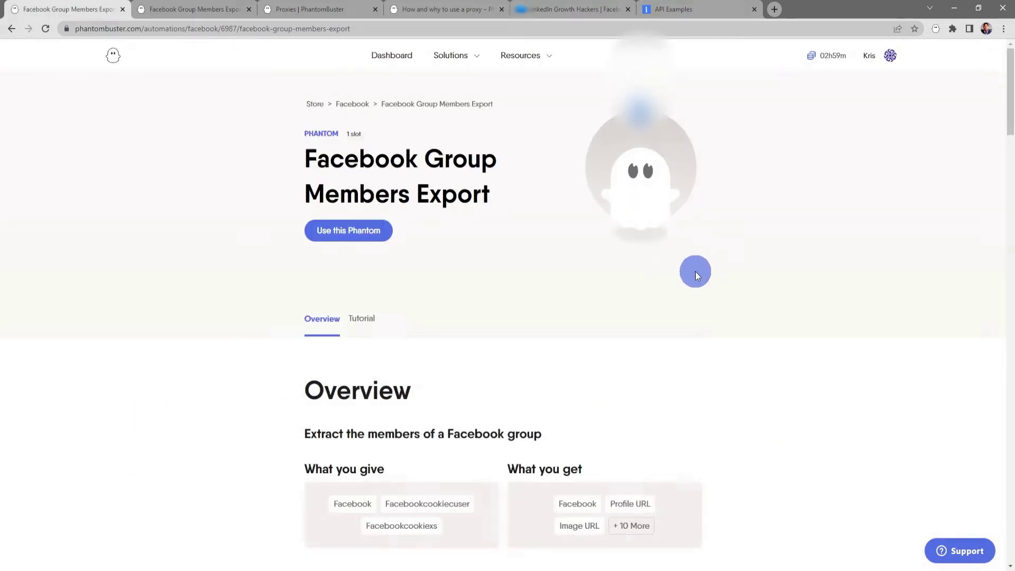
- Read the phantom's setup tutorial and begin setting up the phantom
scroll(696, 272, down, 7)
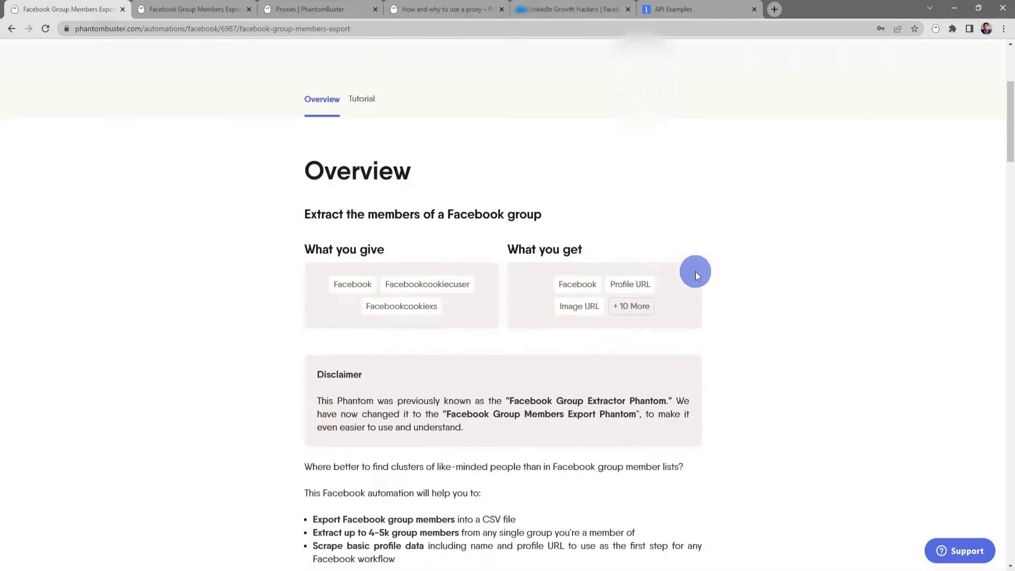
scroll(695, 271, up, 8)
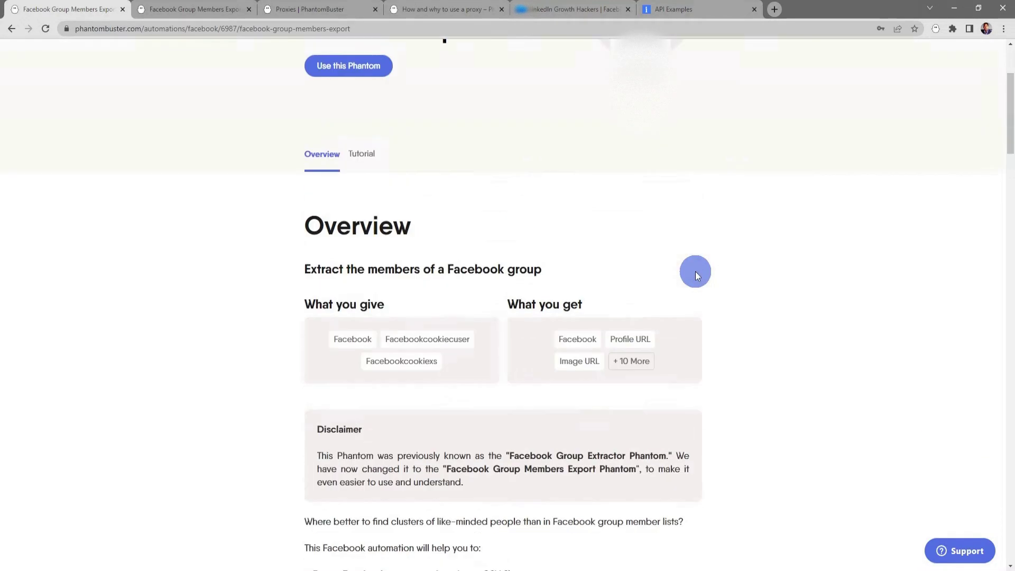
click(363, 318)
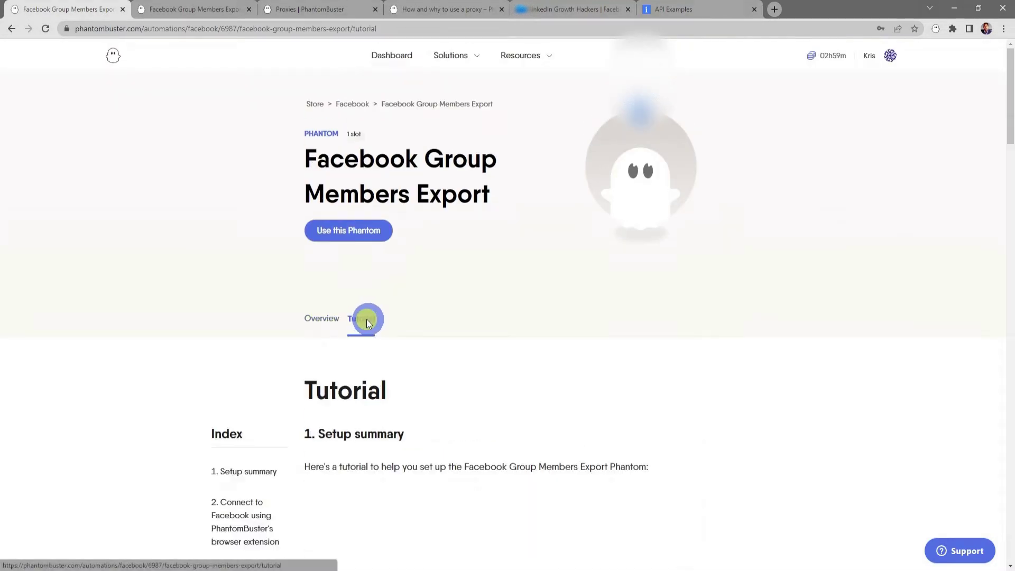
scroll(691, 361, down, 8)
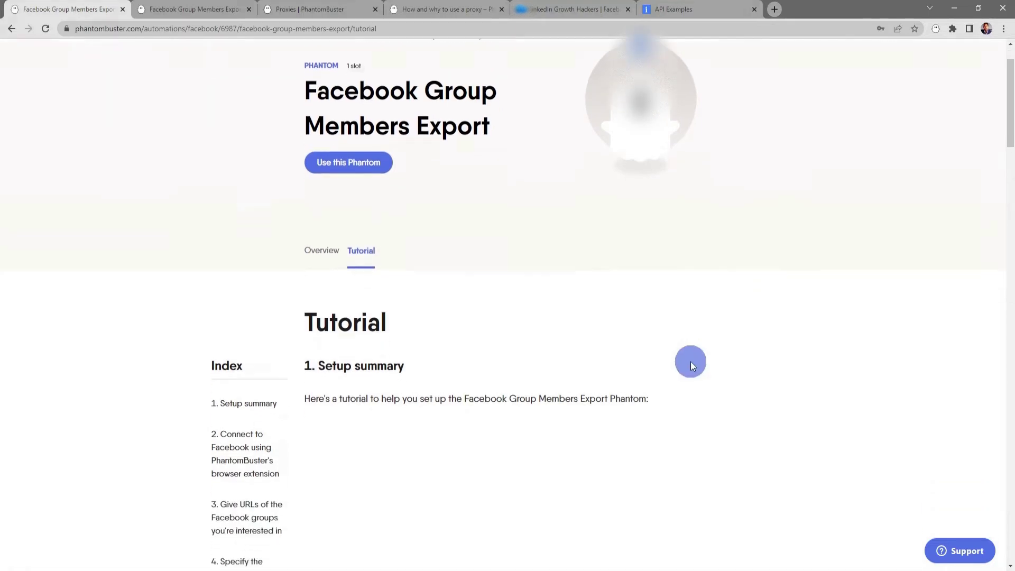
scroll(692, 365, up, 8)
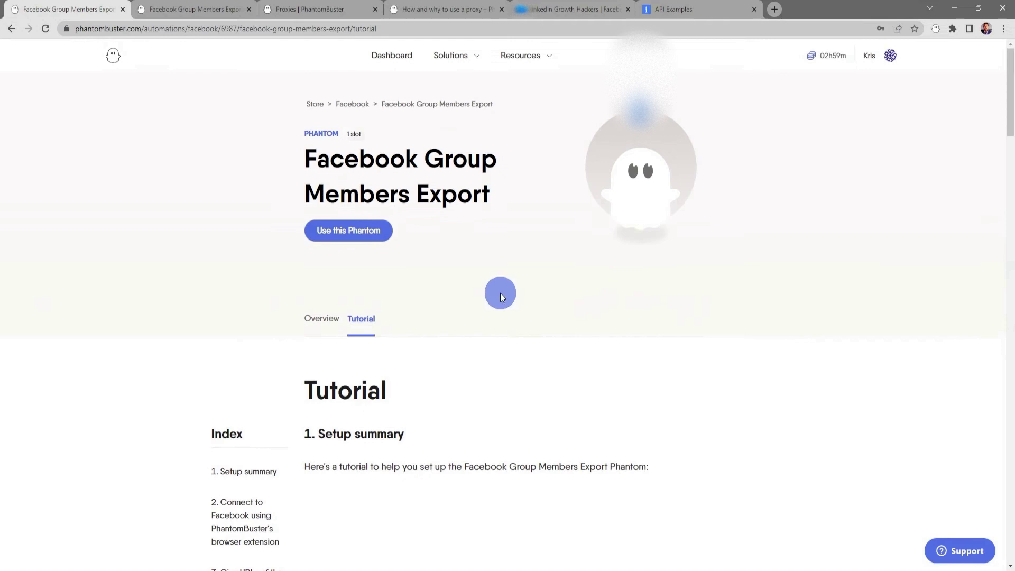
click(369, 241)
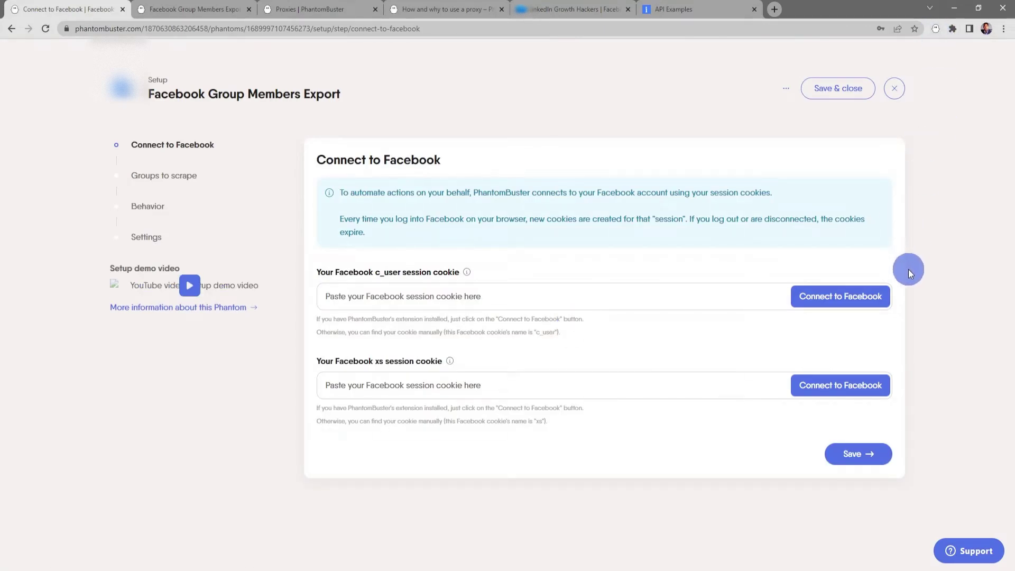
- Auto-fill the Facebook session cookies, save the connection, and bring up the LinkedIn Growth Hackers group page
click(843, 301)
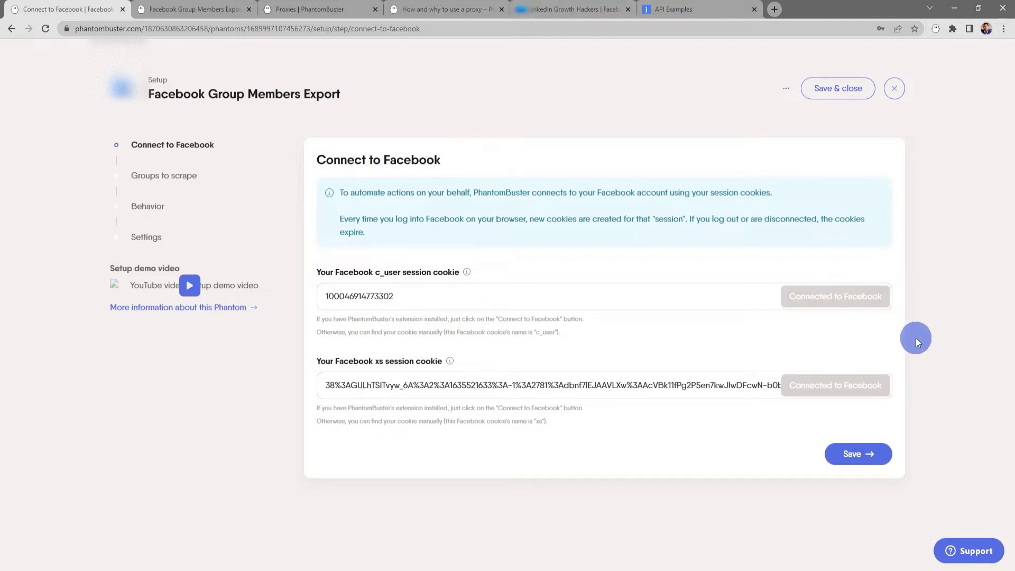
click(855, 463)
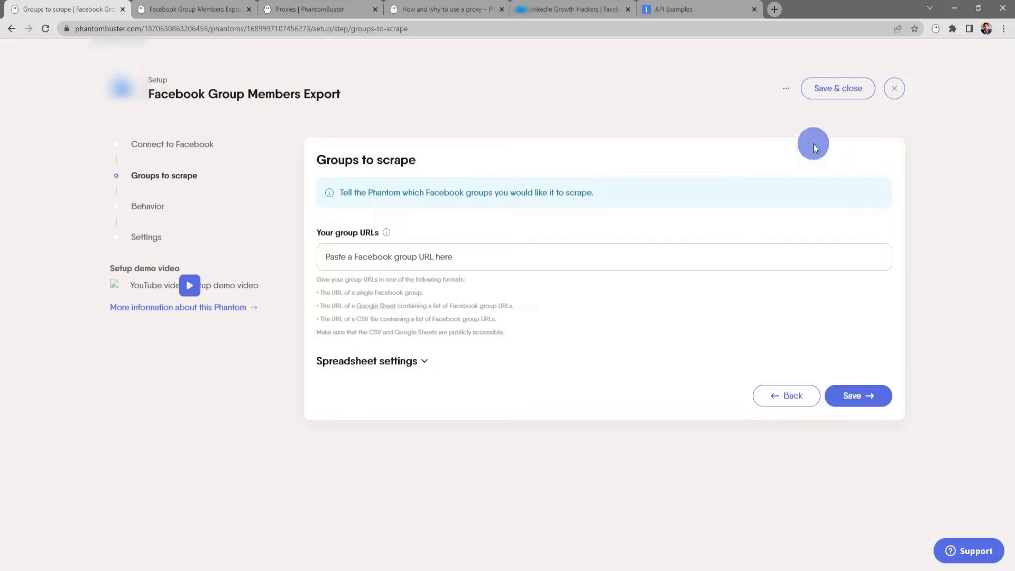
click(560, 9)
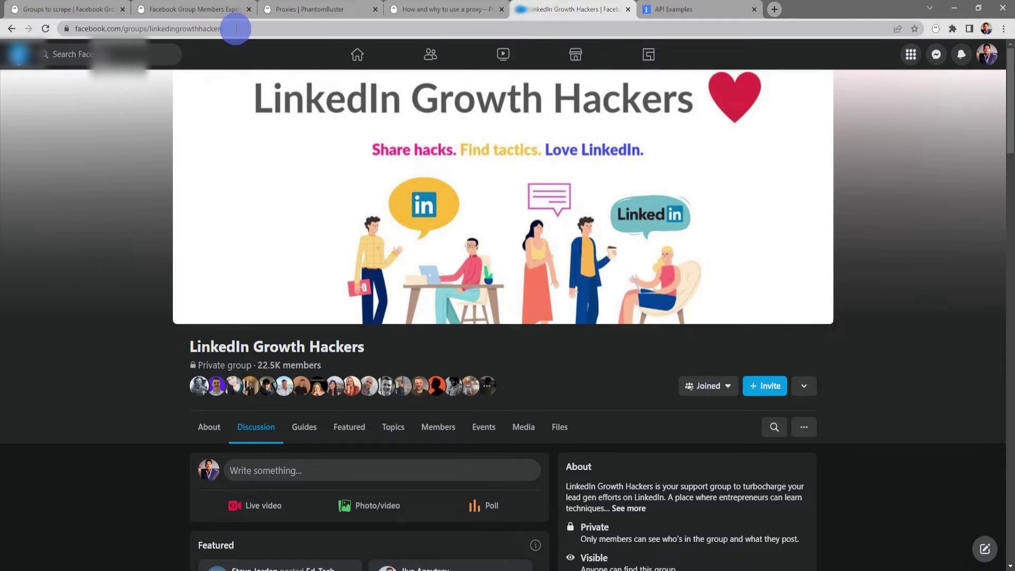
- Copy the linkedingrowthhackers group URL from the browser into Your group URLs
drag(237, 28, 67, 28)
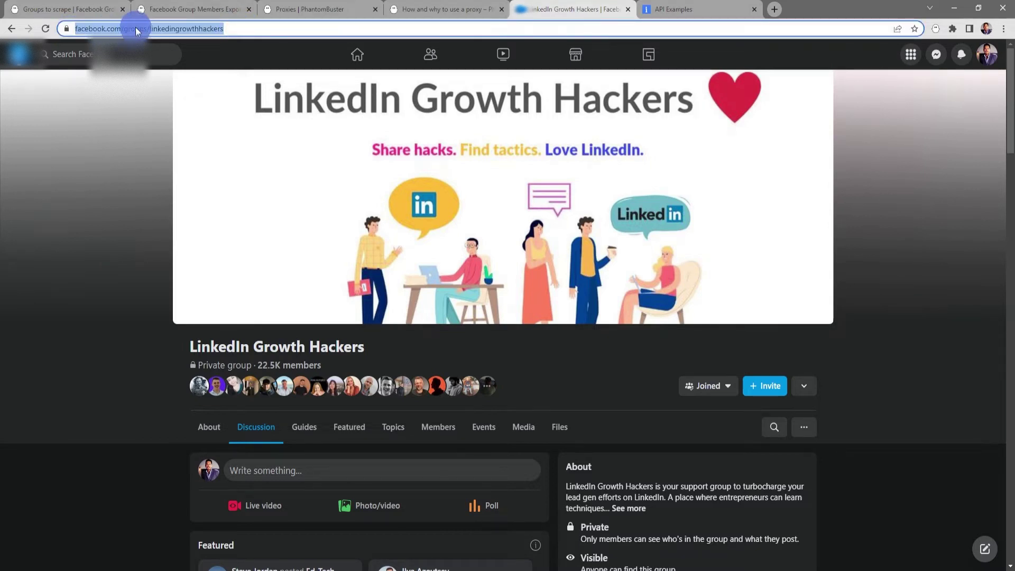
right_click(136, 31)
click(178, 102)
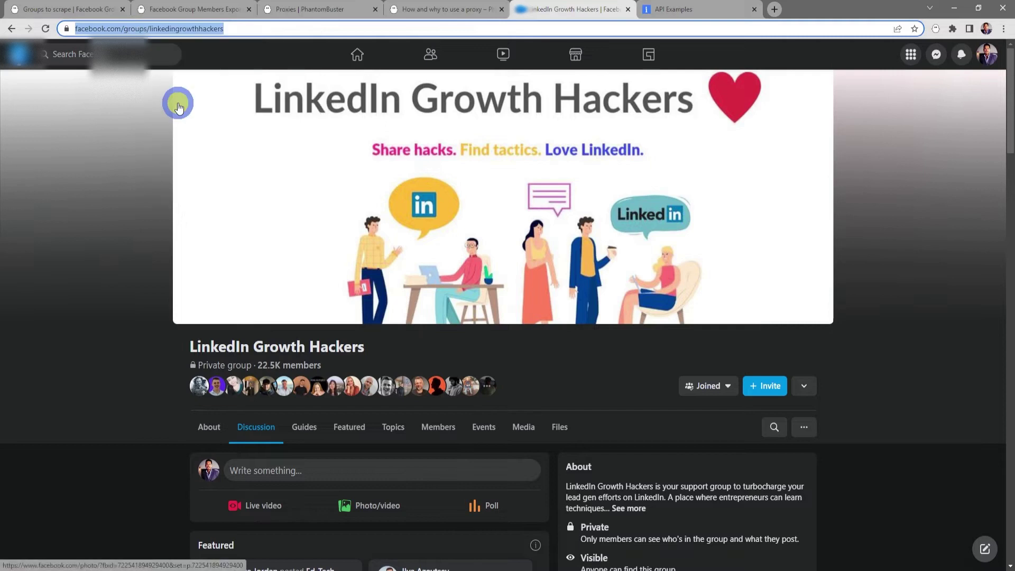
click(85, 9)
click(346, 257)
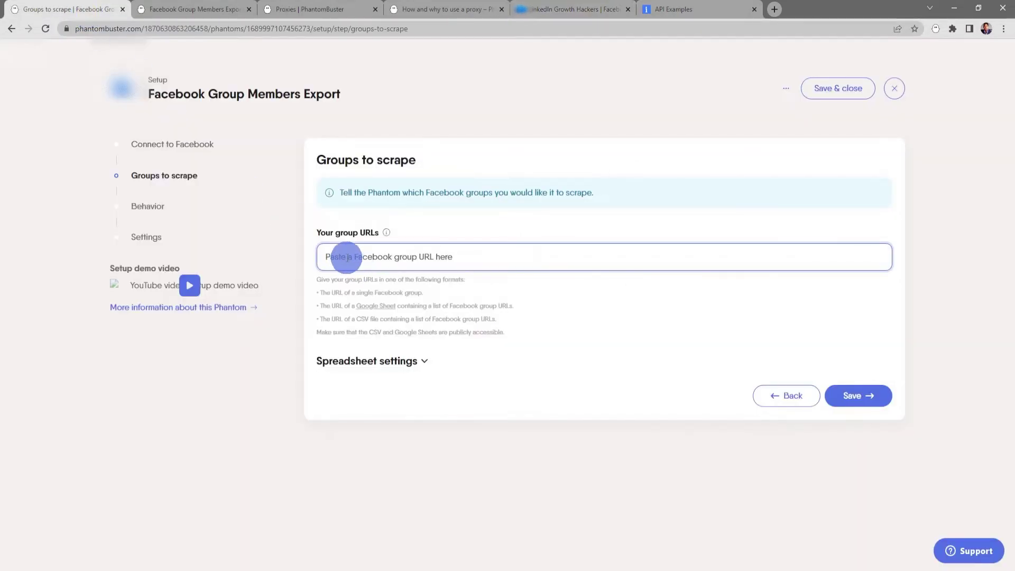
right_click(330, 255)
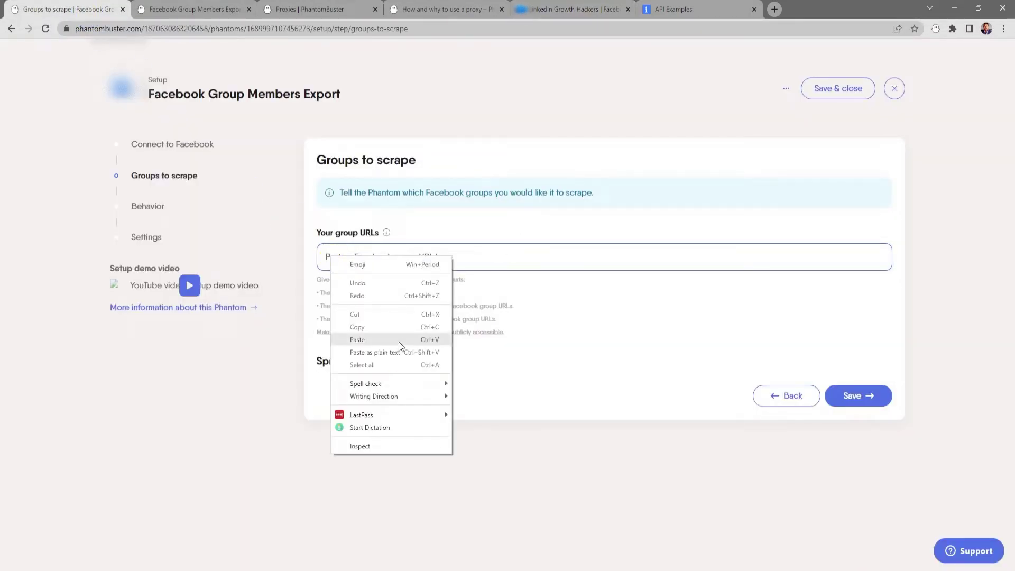
click(399, 341)
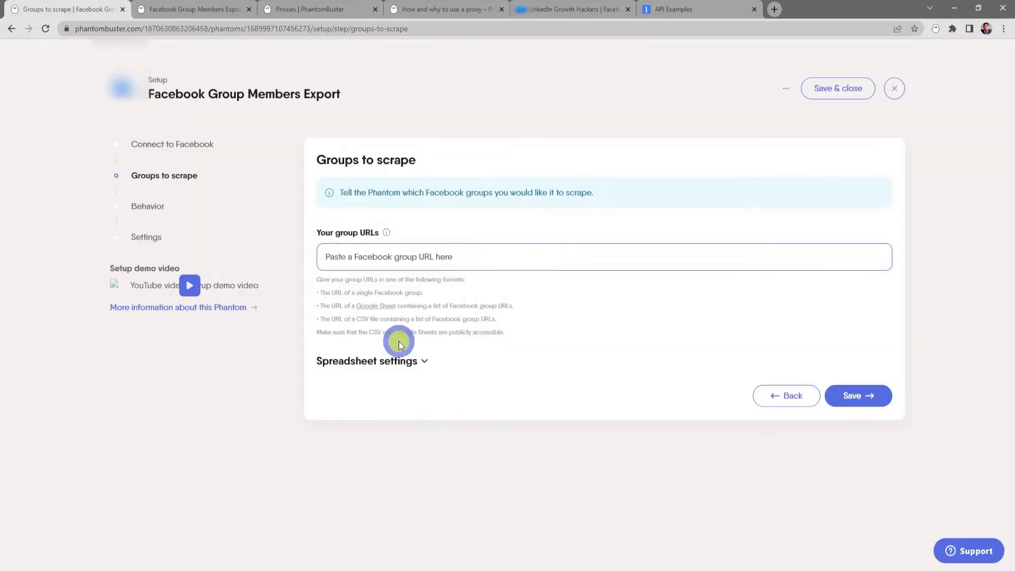
click(478, 374)
- Keep the default column name in Spreadsheet settings and save the group list
click(424, 360)
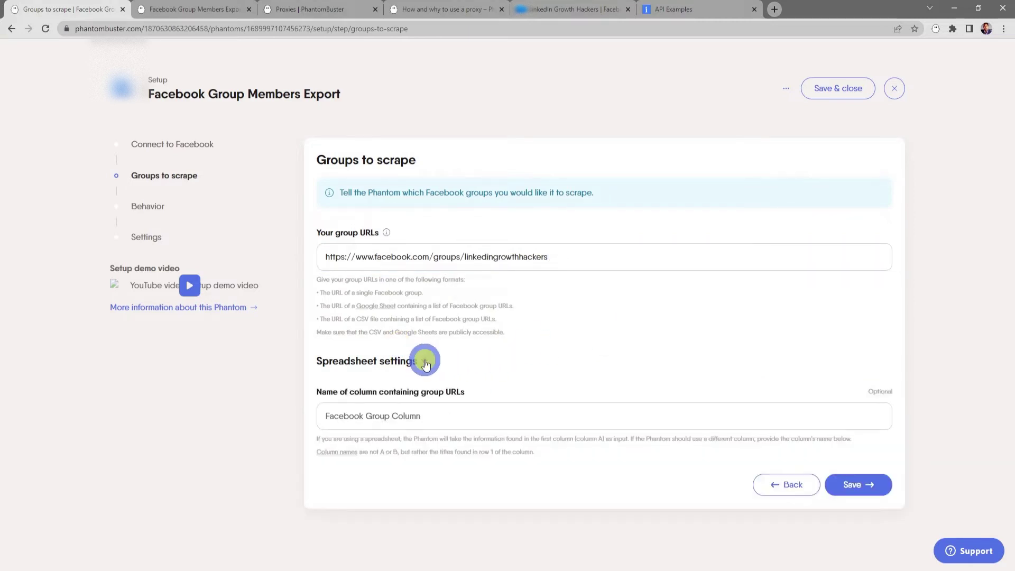
click(486, 415)
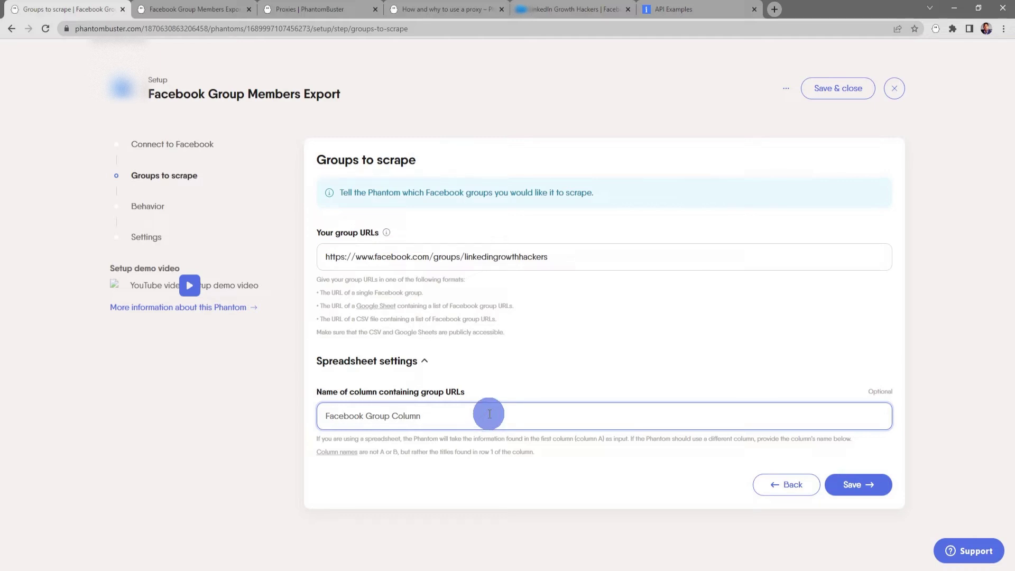
click(427, 384)
click(425, 364)
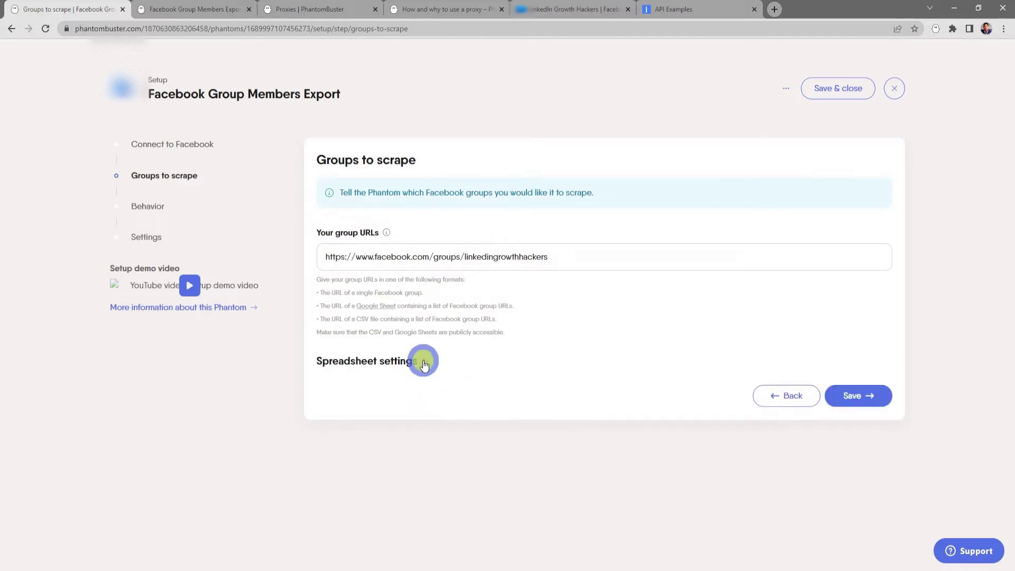
click(864, 400)
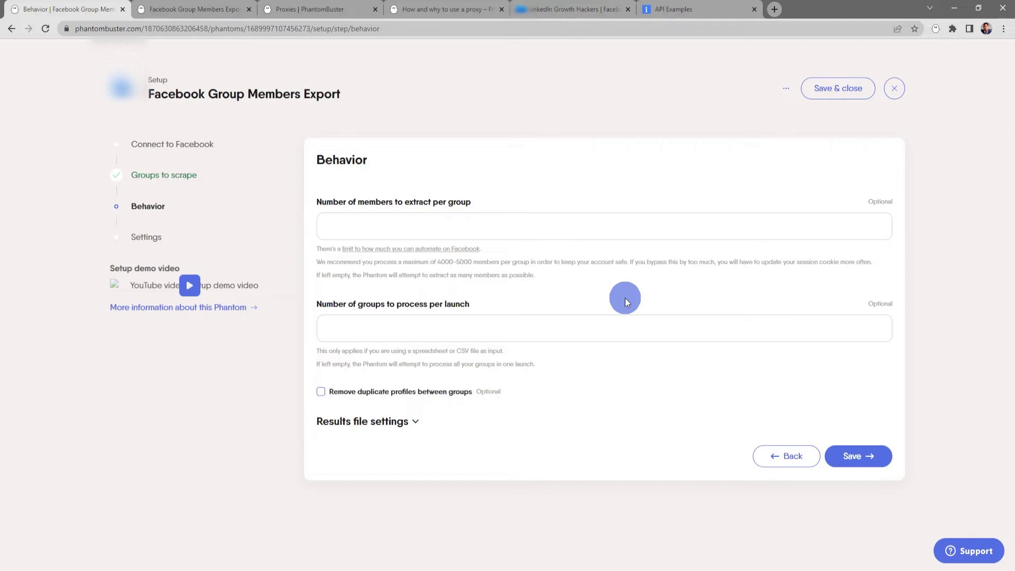
- Check the results file is named result and save Behavior with default member limits
click(415, 422)
scroll(557, 414, down, 1)
scroll(562, 421, down, 1)
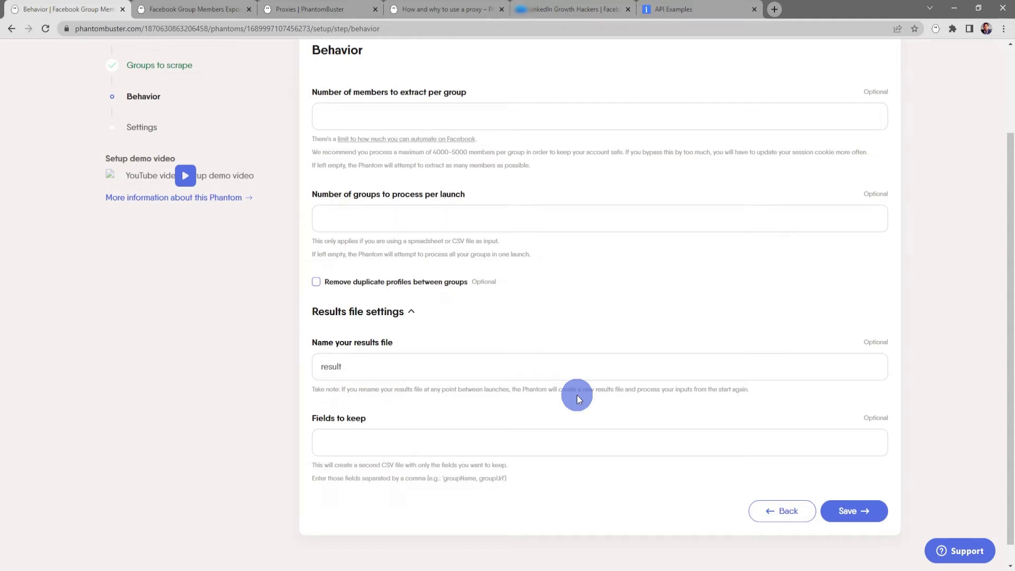
click(554, 439)
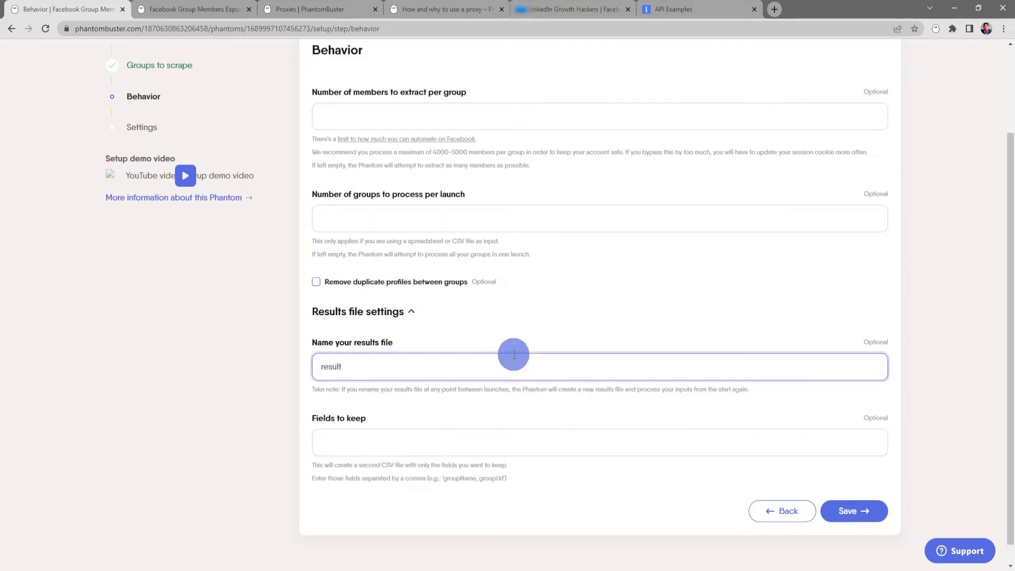
click(410, 312)
click(859, 456)
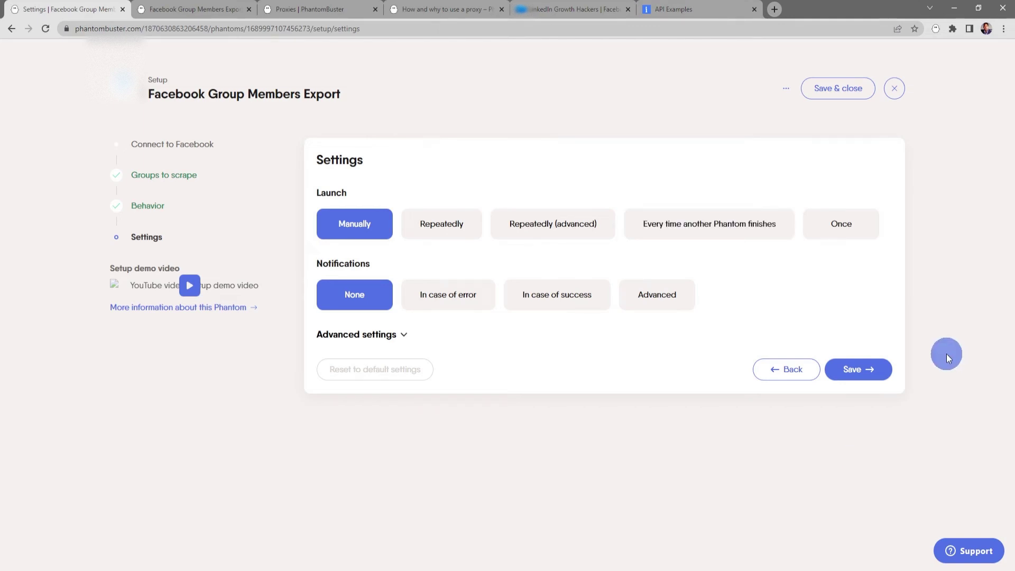
- Try the Repeatedly and advanced schedules, then keep launch Manually with notifications None
click(459, 227)
click(512, 272)
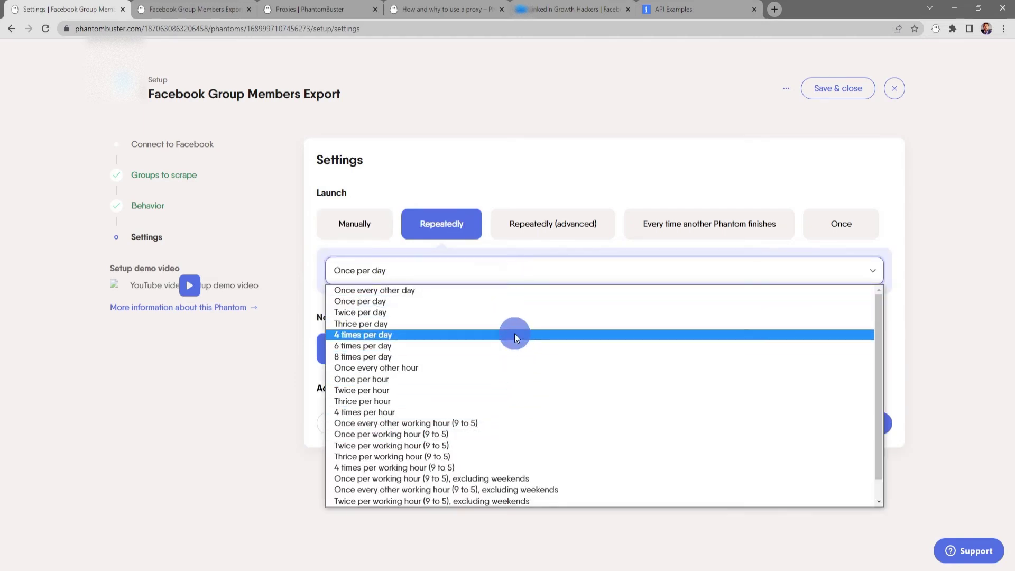
click(525, 265)
click(565, 231)
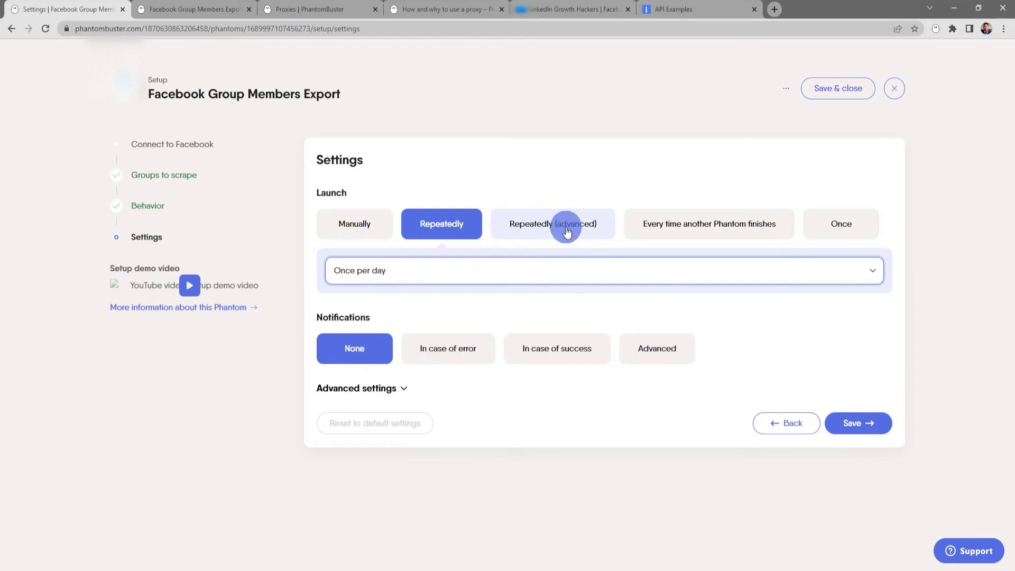
click(653, 231)
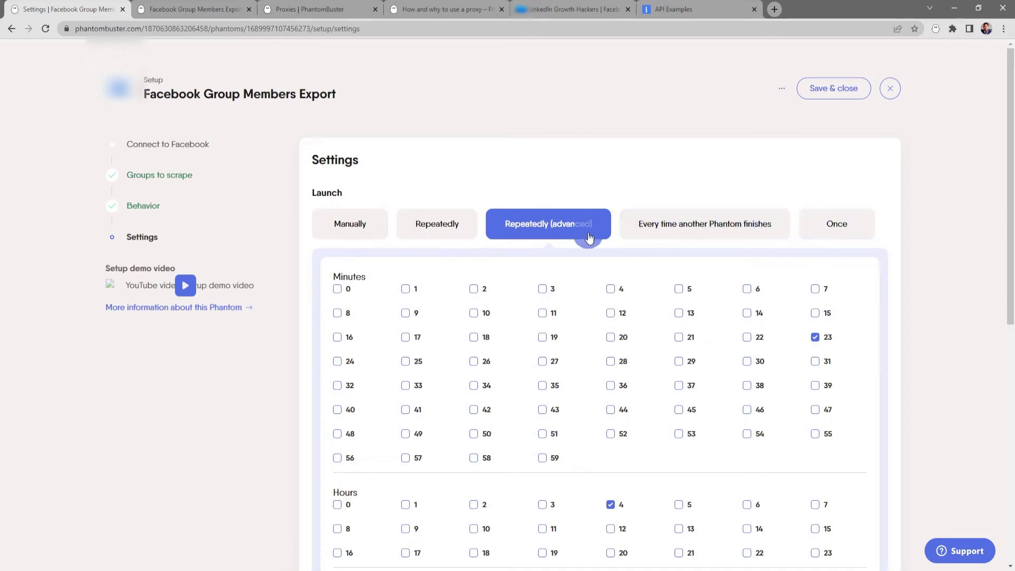
click(367, 223)
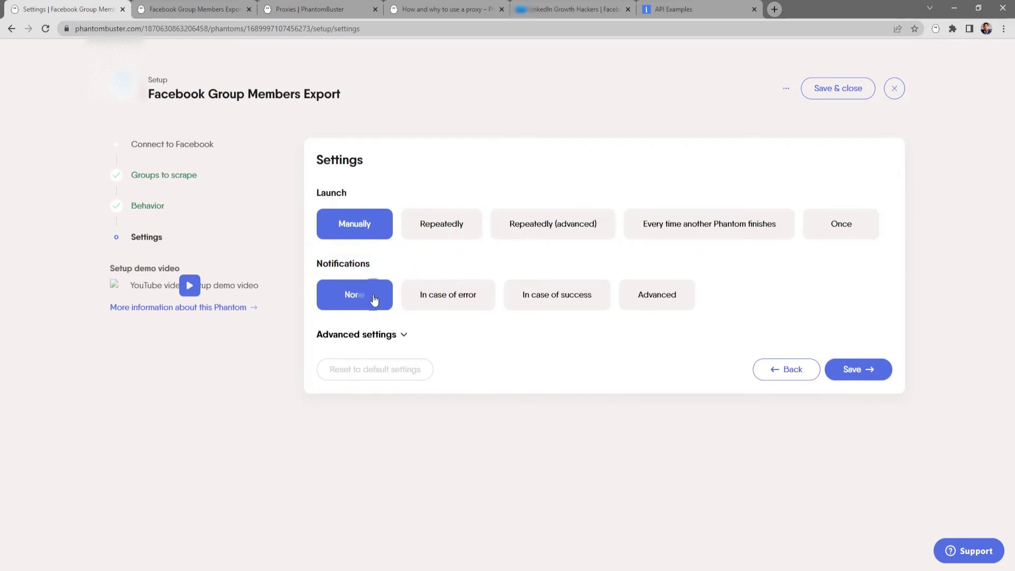
click(405, 335)
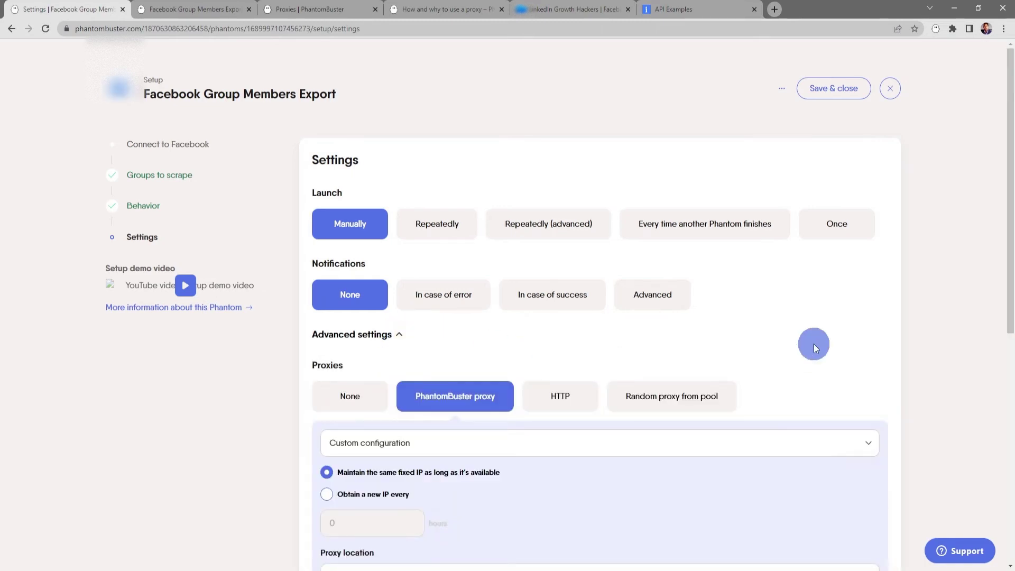
- Read the help article on using a proxy, then return to the Phantom's settings
scroll(886, 347, down, 3)
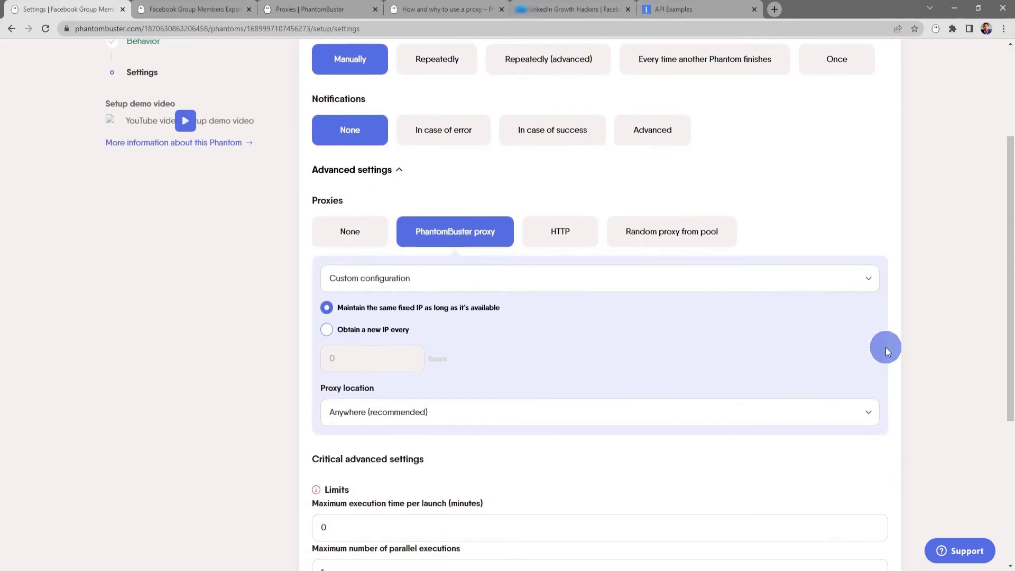
scroll(893, 357, up, 1)
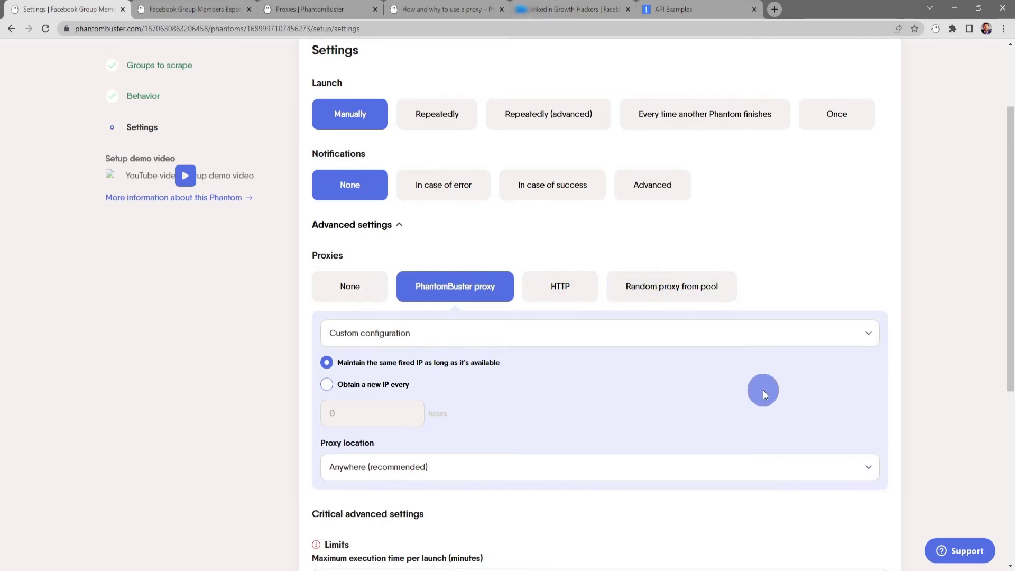
scroll(763, 389, down, 1)
click(460, 15)
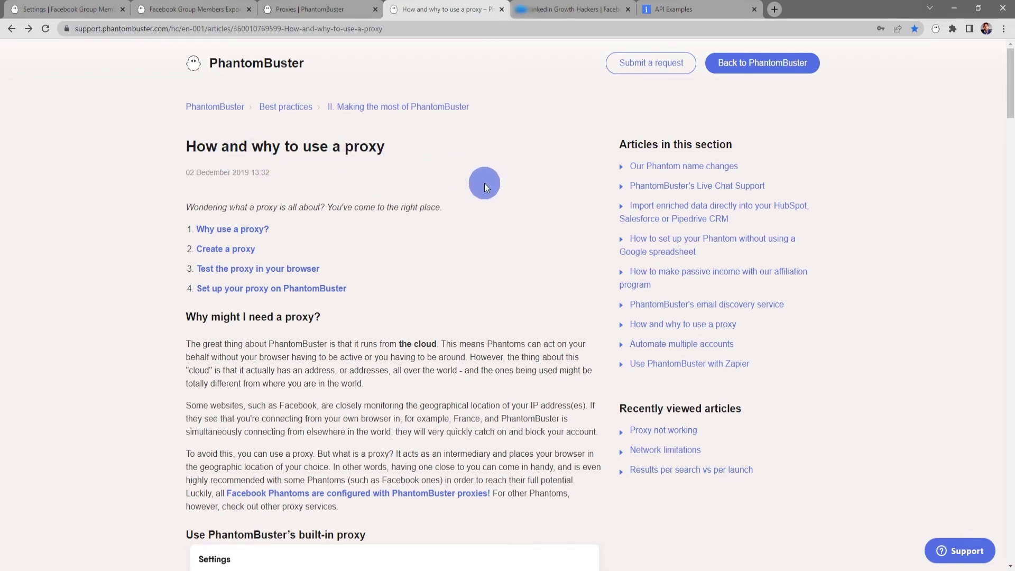
key(ctrl+1)
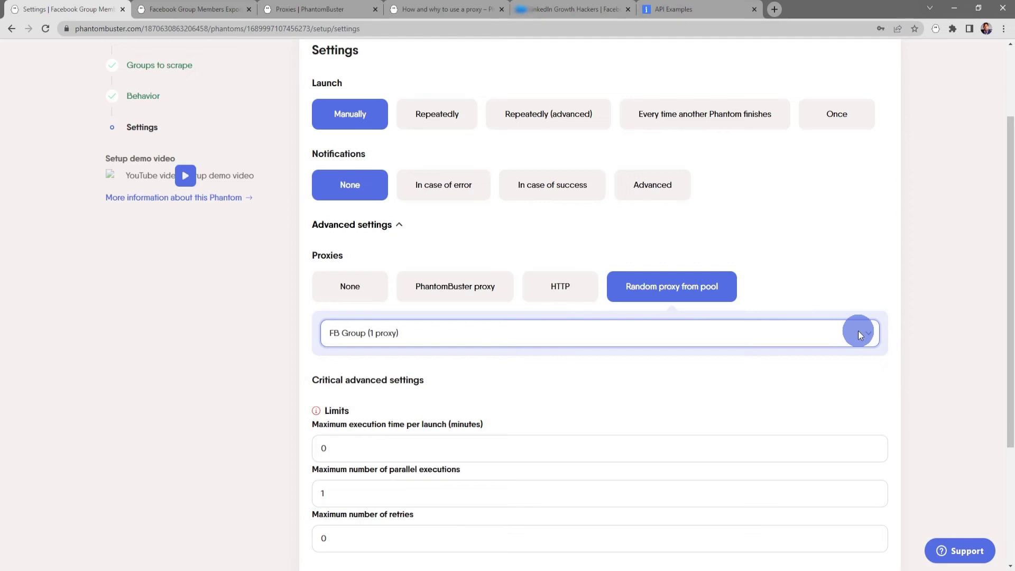
- Set the Phantom's proxy pool to Bright Data (1 proxy)
click(858, 333)
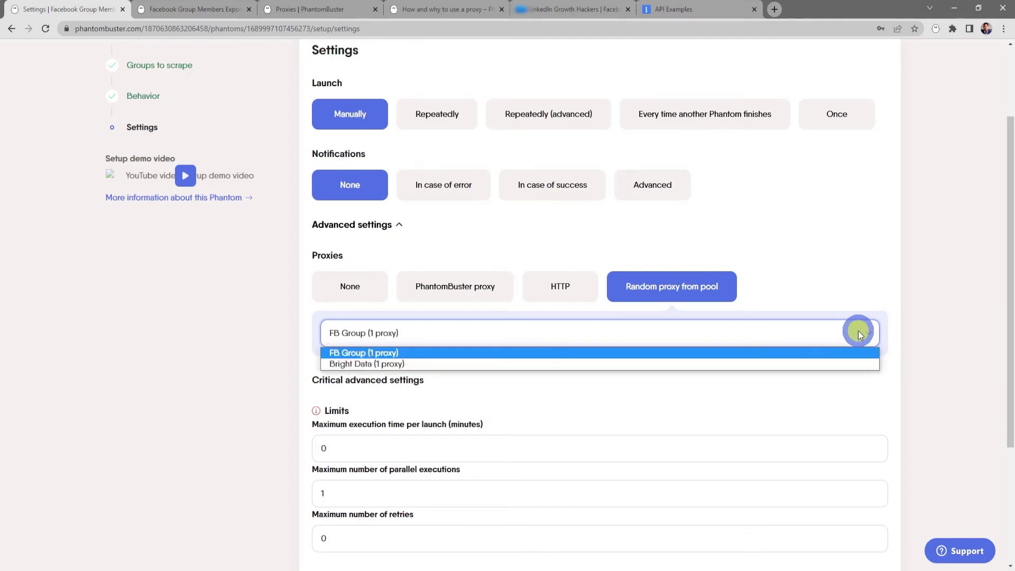
click(858, 362)
scroll(927, 396, down, 4)
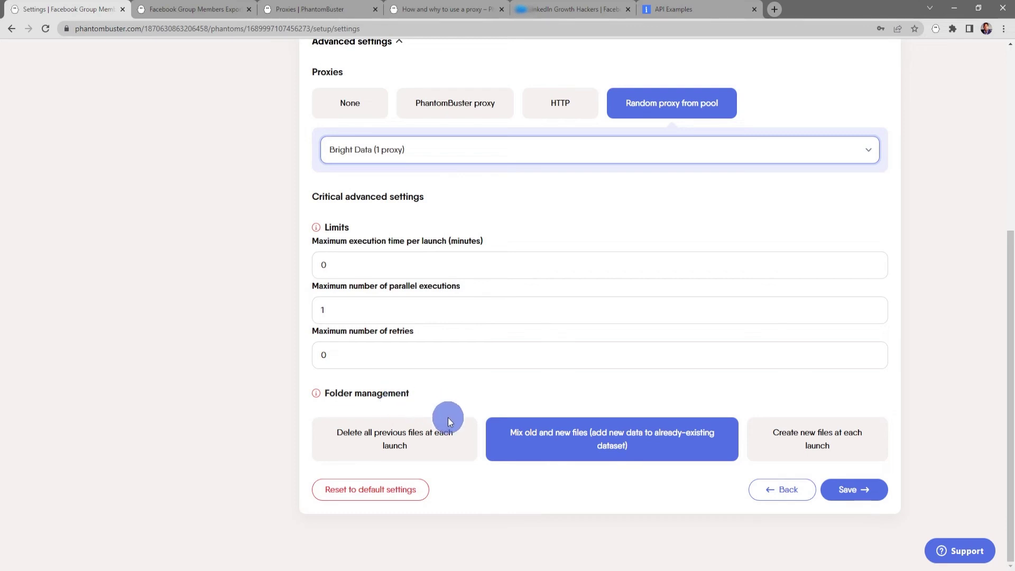
scroll(749, 407, up, 3)
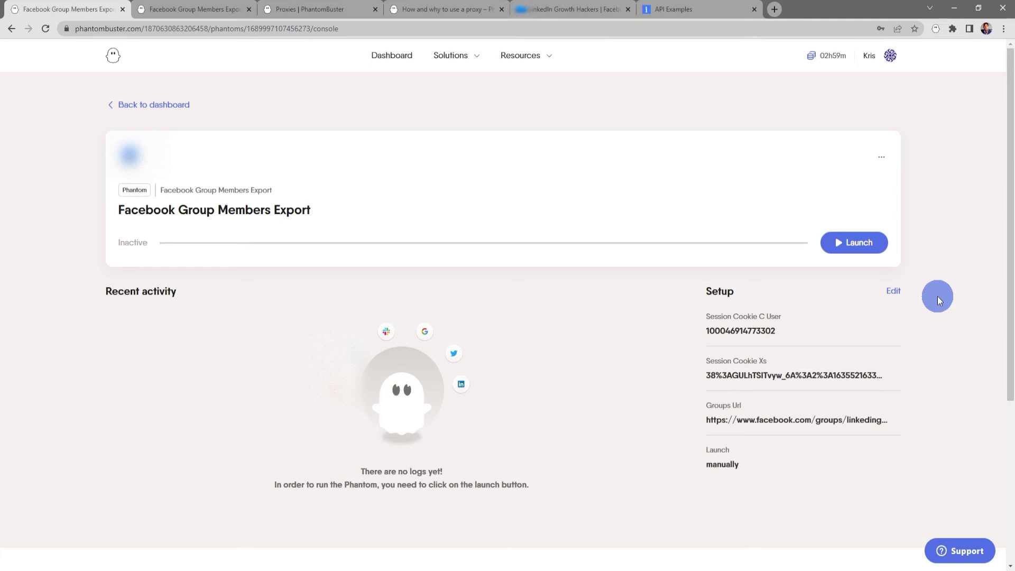
- Launch the Phantom, let it extract 870 members, and preview result.csv
click(856, 244)
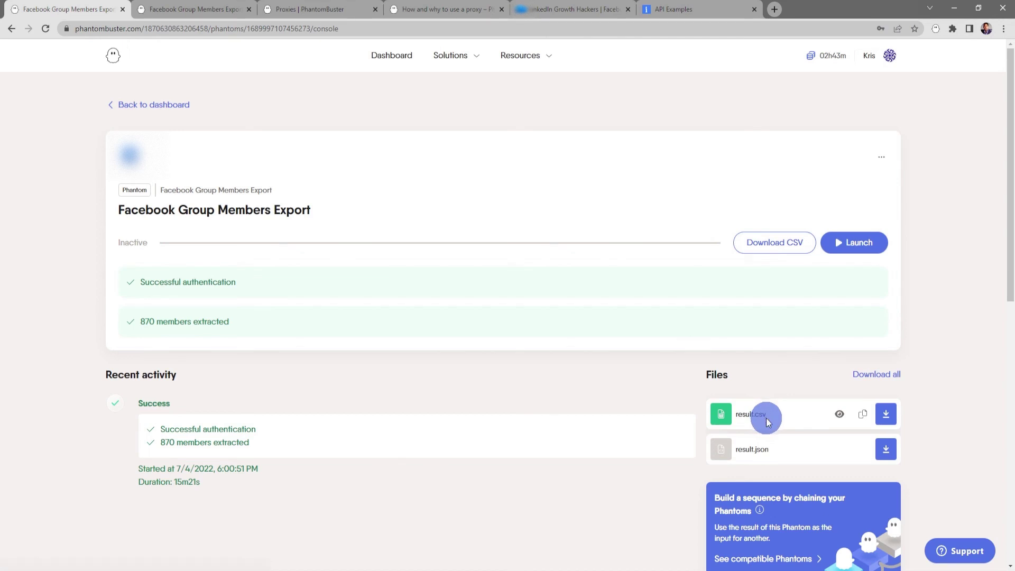
click(841, 416)
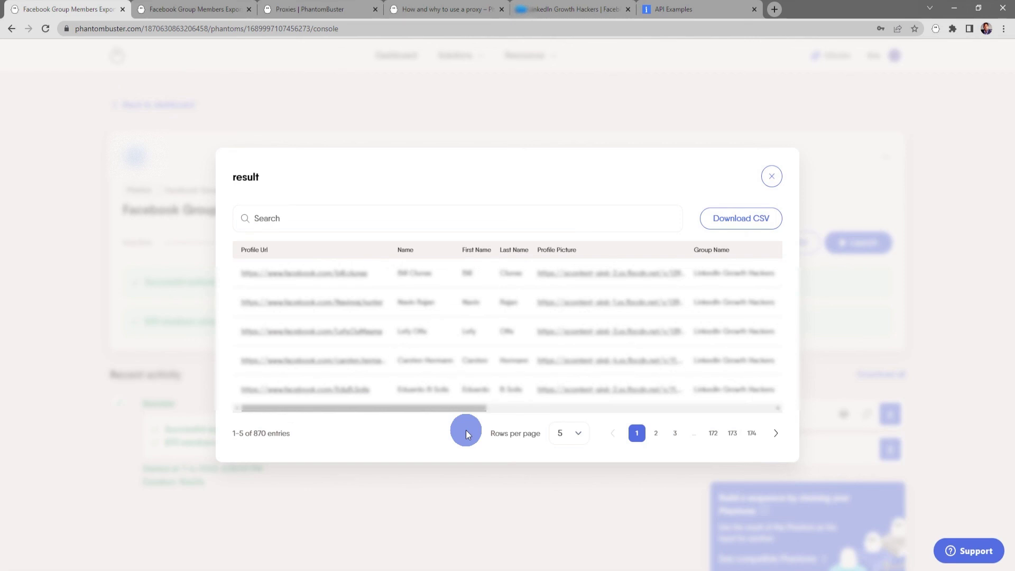
- Scroll the 870-entry result table across to the member-since and additional data columns
mouse_move(475, 408)
mouse_down()
mouse_move(654, 415)
mouse_move(457, 411)
mouse_up()
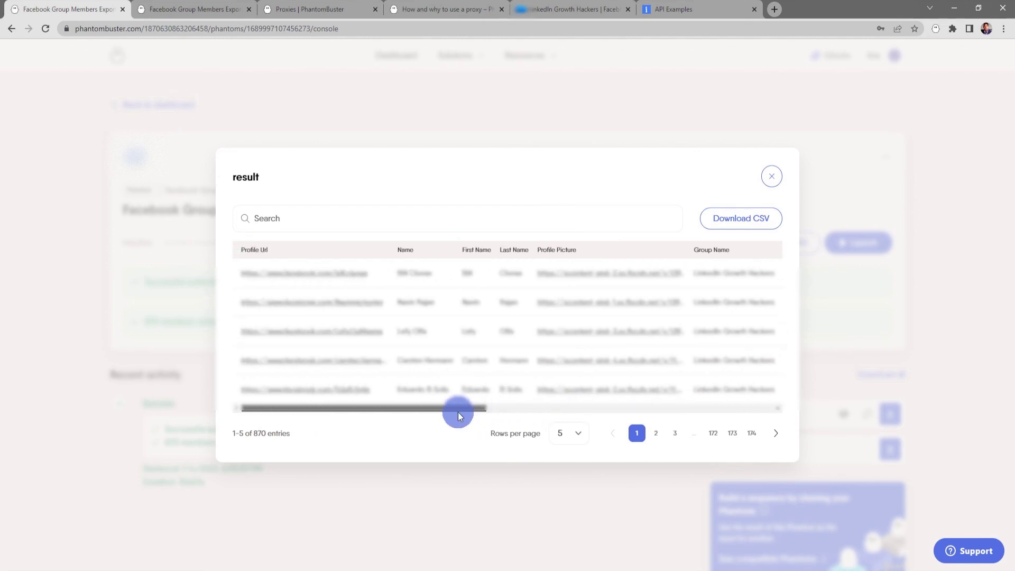